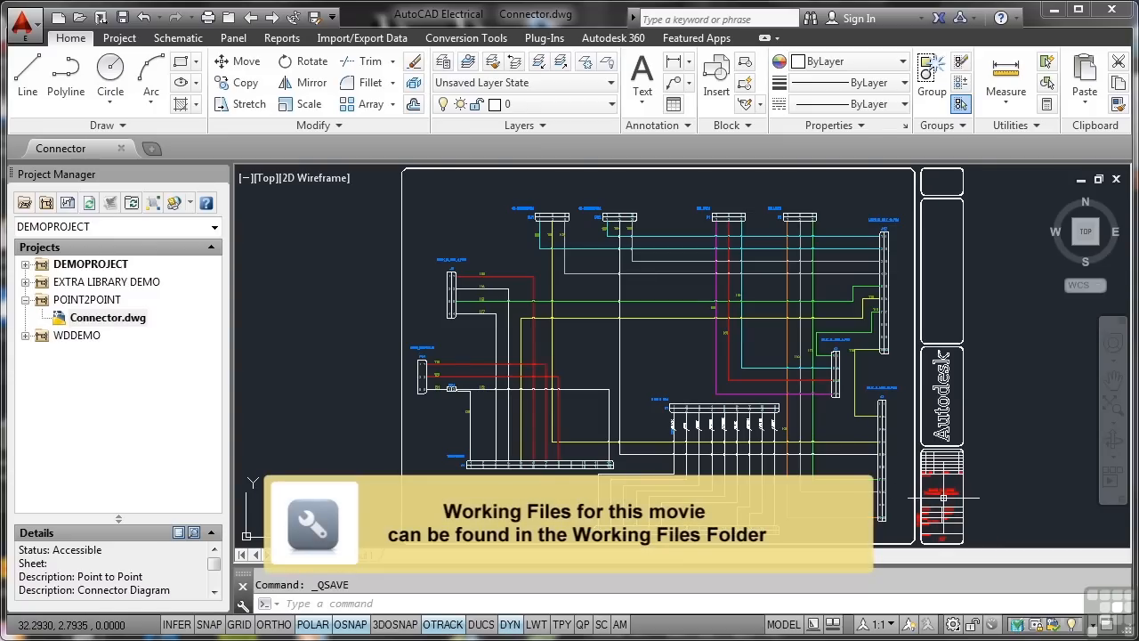
{"action": "scroll", "coordinate": [943, 494], "scroll_direction": "up", "scroll_amount": 5}
{"action": "scroll", "coordinate": [944, 494], "scroll_direction": "up", "scroll_amount": 2}
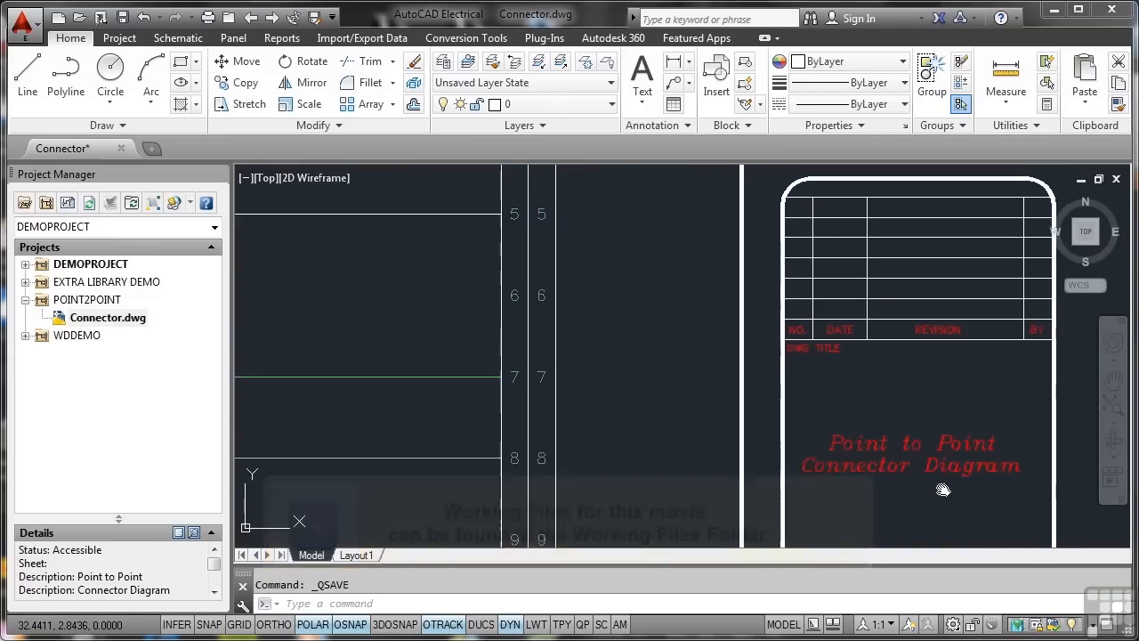
Fit the diagram into view and select the J5 connector near wire 112.
{"action": "middle_click_drag", "start_coordinate": [917, 418], "coordinate": [914, 383]}
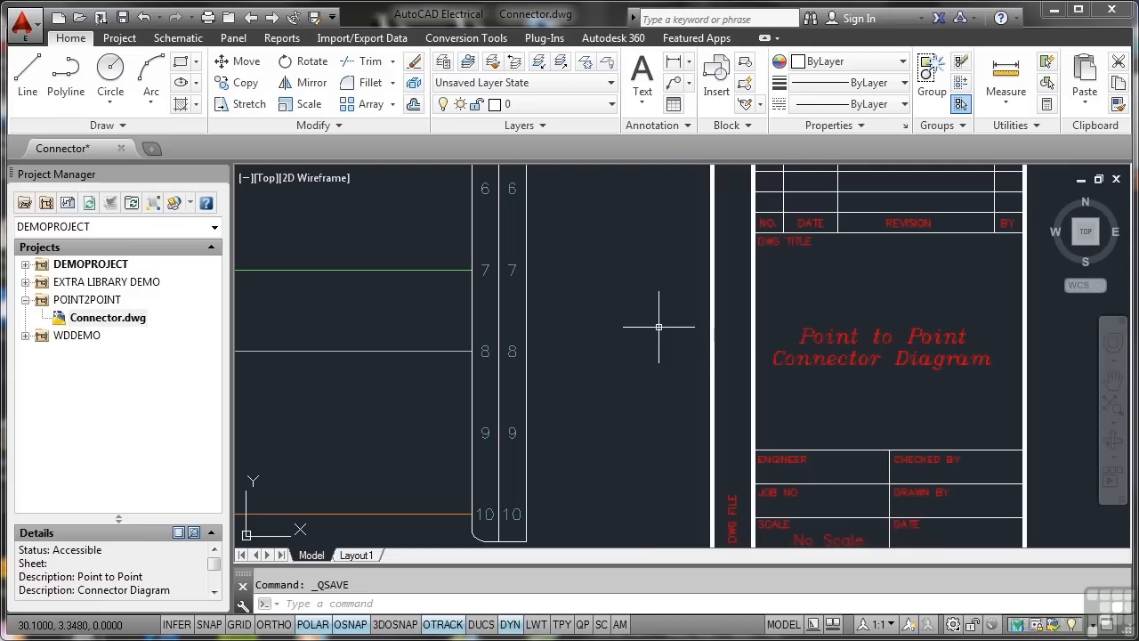
{"action": "double_click", "coordinate": [617, 284]}
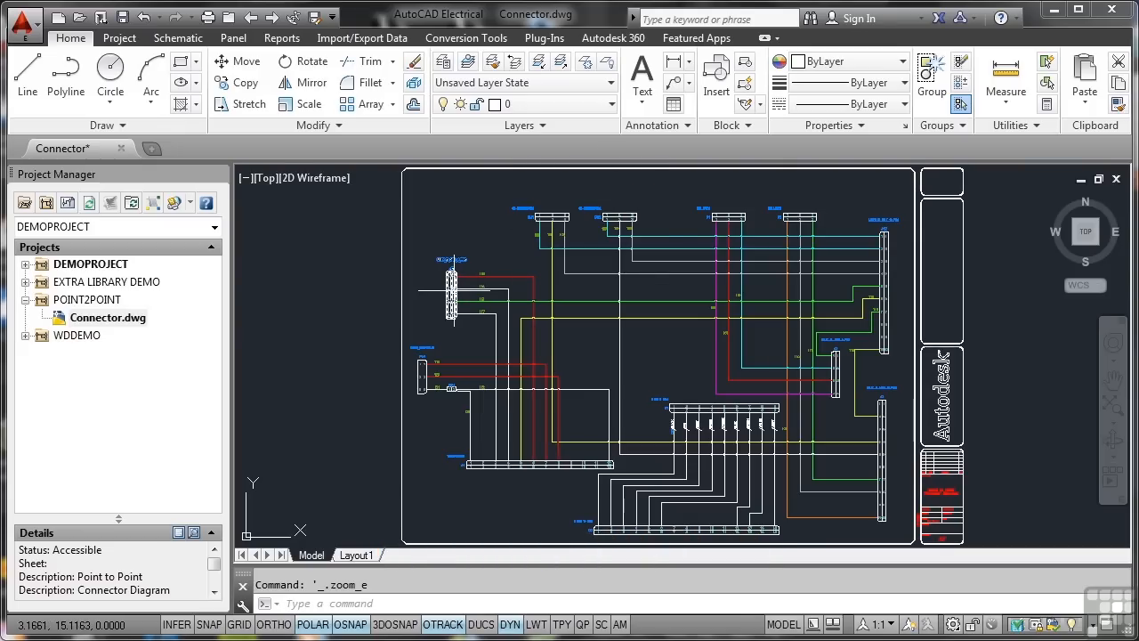
{"action": "scroll", "coordinate": [454, 283], "scroll_direction": "up", "scroll_amount": 4}
{"action": "scroll", "coordinate": [454, 283], "scroll_direction": "up", "scroll_amount": 3}
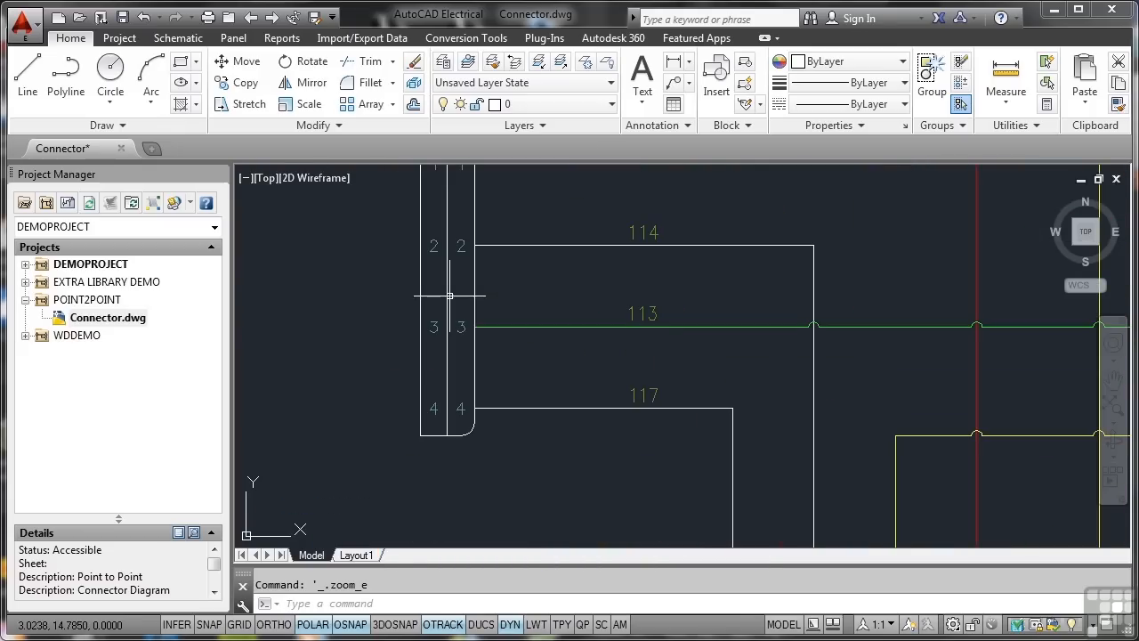
{"action": "middle_click_drag", "start_coordinate": [454, 277], "coordinate": [454, 347]}
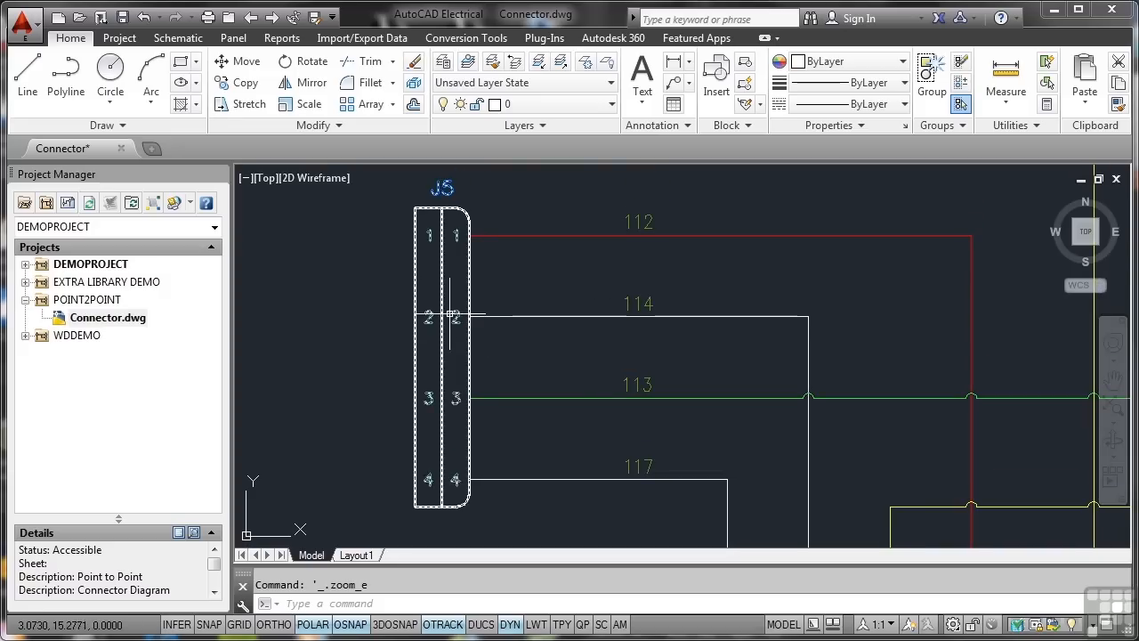
{"action": "left_click", "coordinate": [445, 237]}
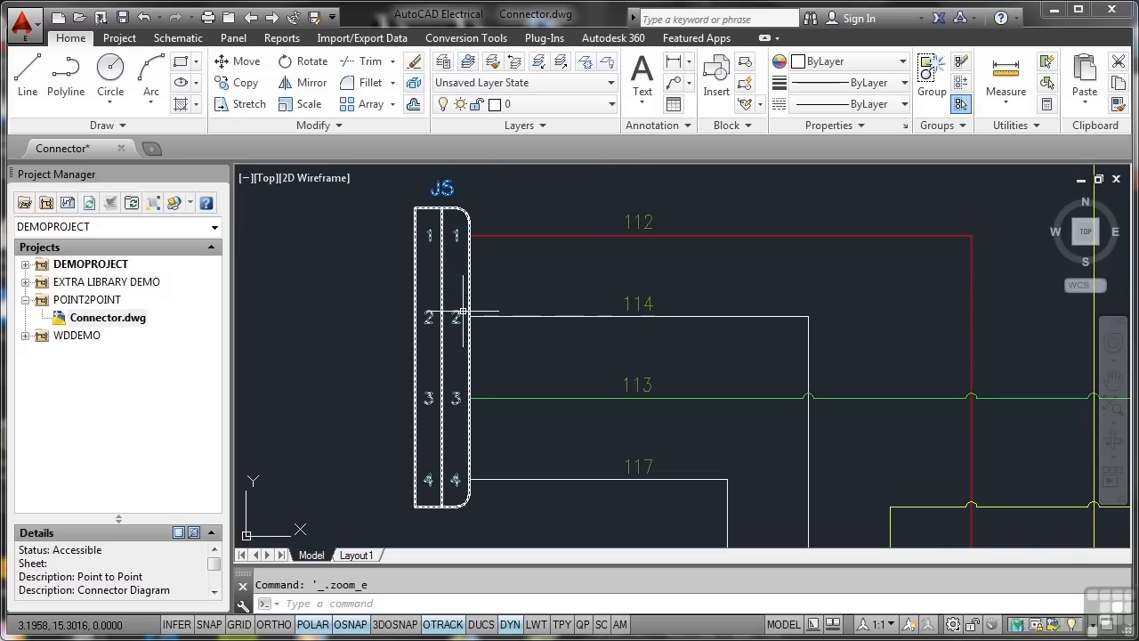
{"action": "scroll", "coordinate": [513, 303], "scroll_direction": "down", "scroll_amount": 1}
{"action": "scroll", "coordinate": [512, 303], "scroll_direction": "down", "scroll_amount": 3}
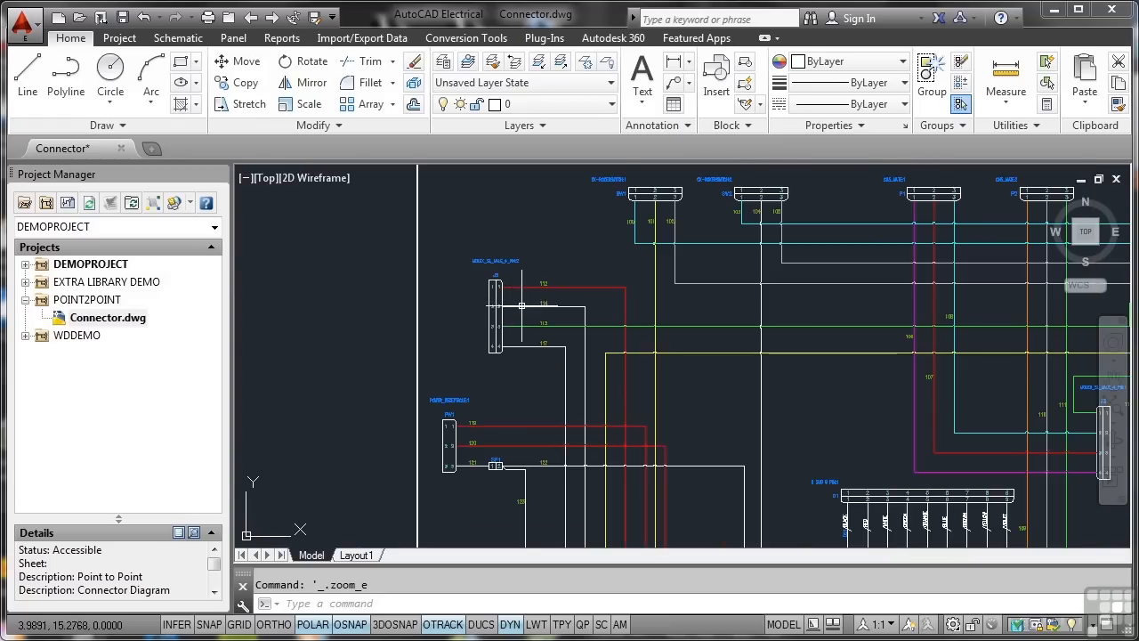
{"action": "scroll", "coordinate": [502, 283], "scroll_direction": "up", "scroll_amount": 2}
{"action": "scroll", "coordinate": [501, 283], "scroll_direction": "up", "scroll_amount": 2}
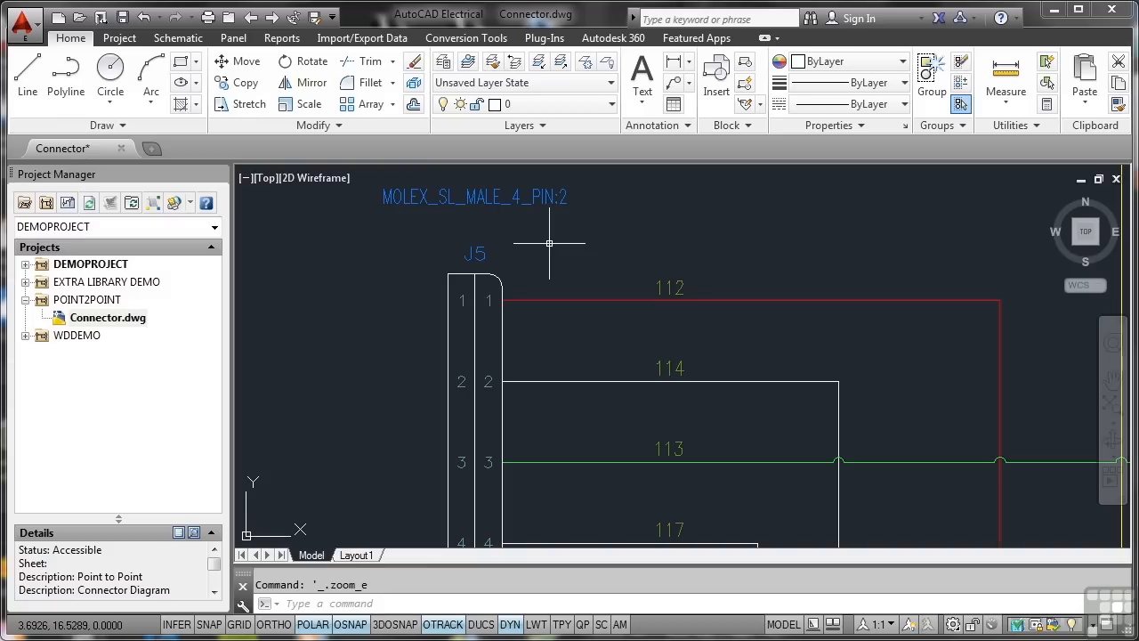
{"action": "scroll", "coordinate": [549, 243], "scroll_direction": "down", "scroll_amount": 2}
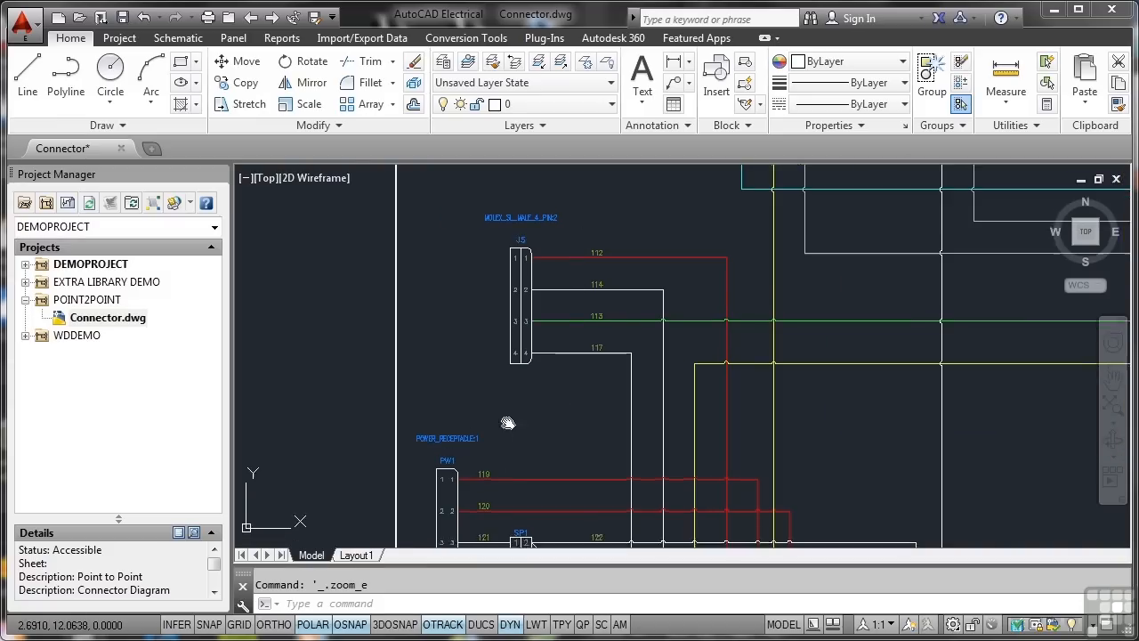
Pan to the POWER_RECEPTACLE connector and select PW1.
{"action": "middle_click_drag", "start_coordinate": [509, 415], "coordinate": [532, 280]}
{"action": "scroll", "coordinate": [532, 281], "scroll_direction": "down", "scroll_amount": 1}
{"action": "scroll", "coordinate": [526, 285], "scroll_direction": "up", "scroll_amount": 1}
{"action": "scroll", "coordinate": [521, 286], "scroll_direction": "up", "scroll_amount": 1}
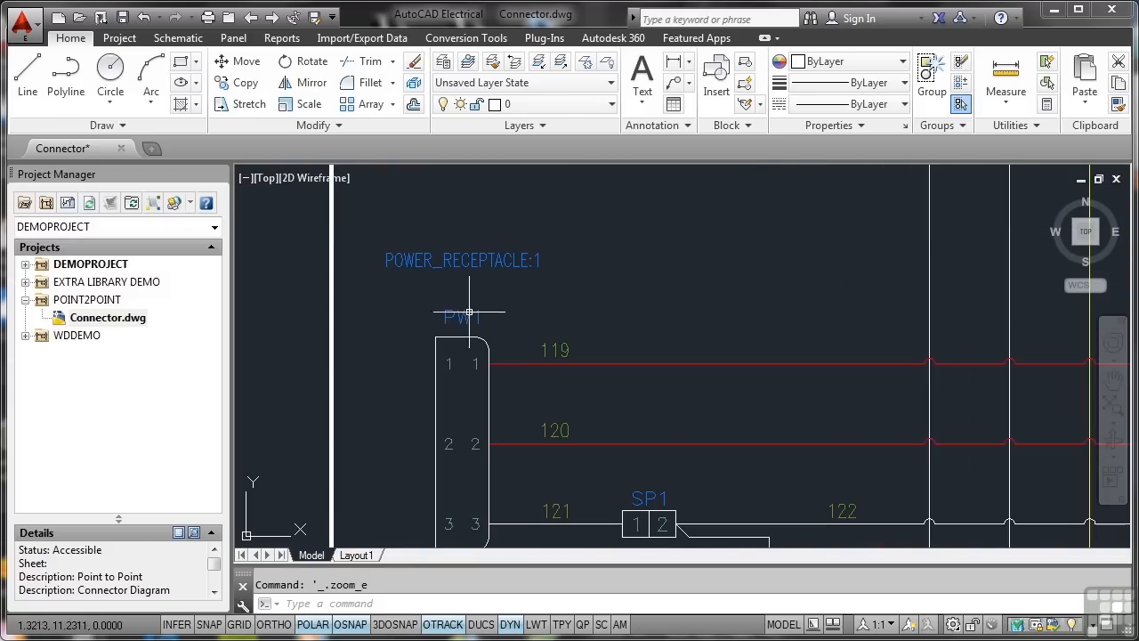
{"action": "scroll", "coordinate": [518, 287], "scroll_direction": "down", "scroll_amount": 1}
{"action": "scroll", "coordinate": [518, 286], "scroll_direction": "down", "scroll_amount": 1}
{"action": "scroll", "coordinate": [525, 285], "scroll_direction": "down", "scroll_amount": 1}
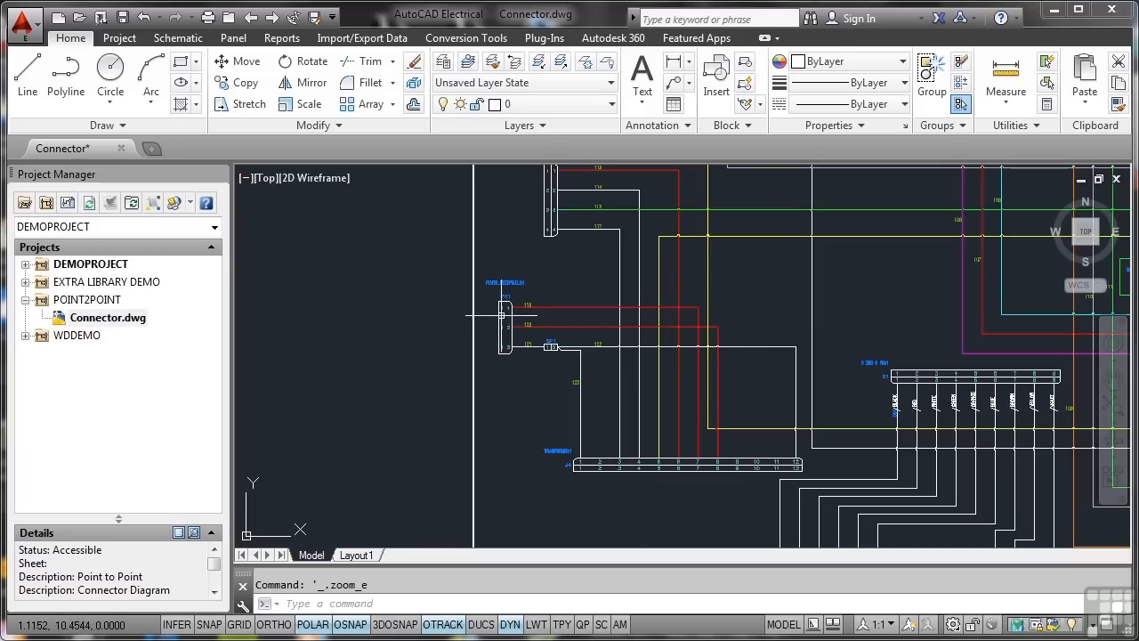
{"action": "scroll", "coordinate": [504, 311], "scroll_direction": "up", "scroll_amount": 5}
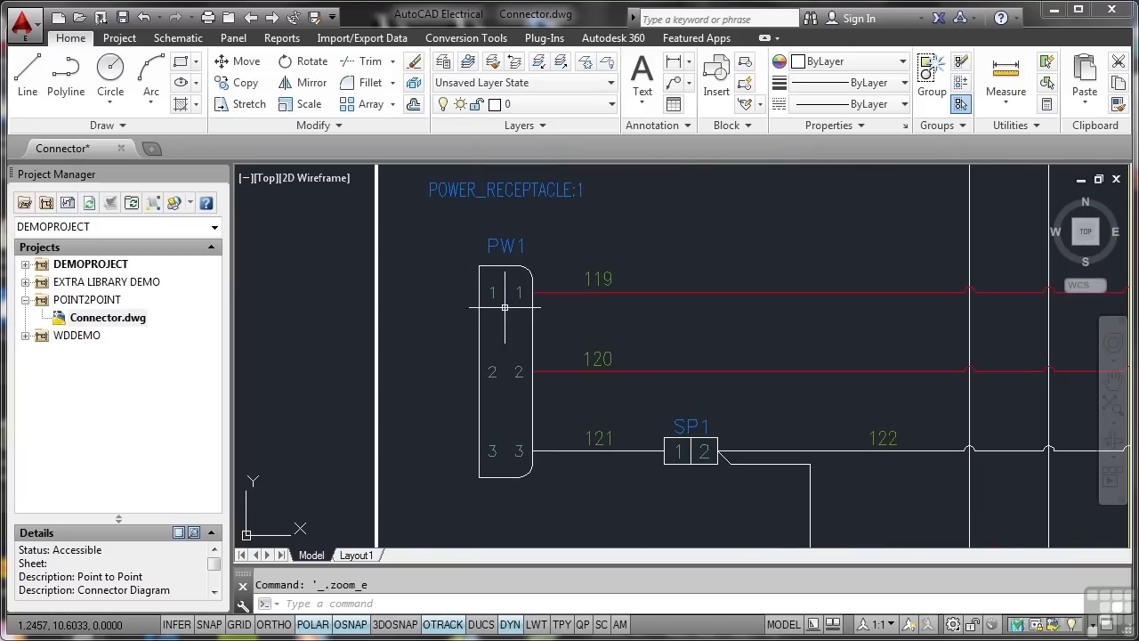
{"action": "left_click", "coordinate": [525, 267]}
Review PW1's Edit Component details (tag PW1, POWER_RECEPTACLE:1) and accept them unchanged.
{"action": "right_click", "coordinate": [525, 267]}
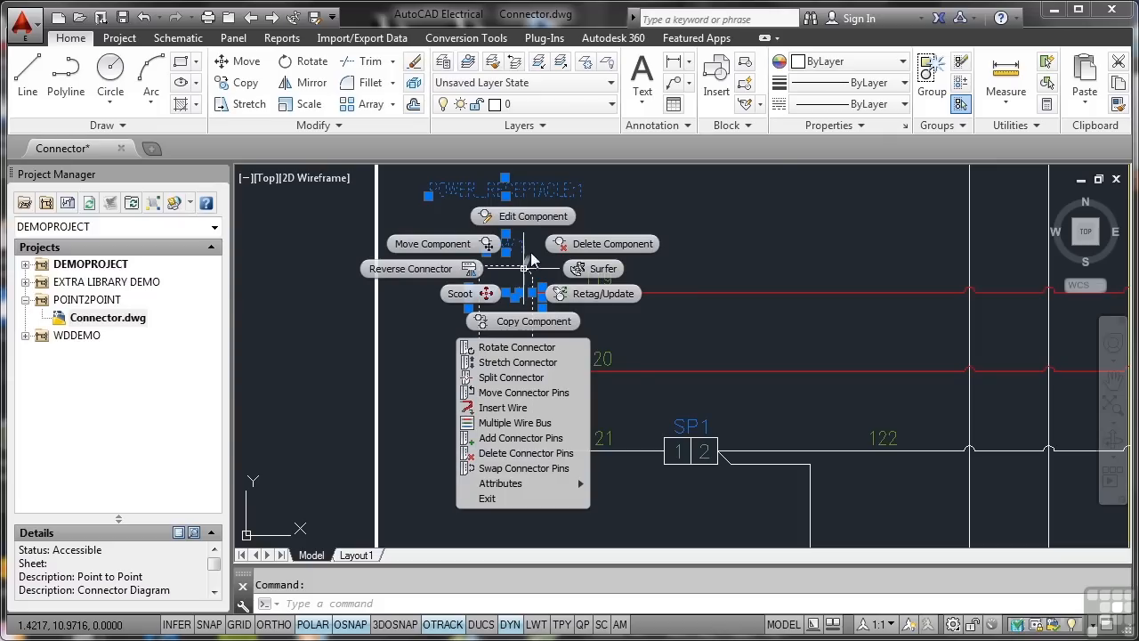
{"action": "left_click", "coordinate": [546, 218]}
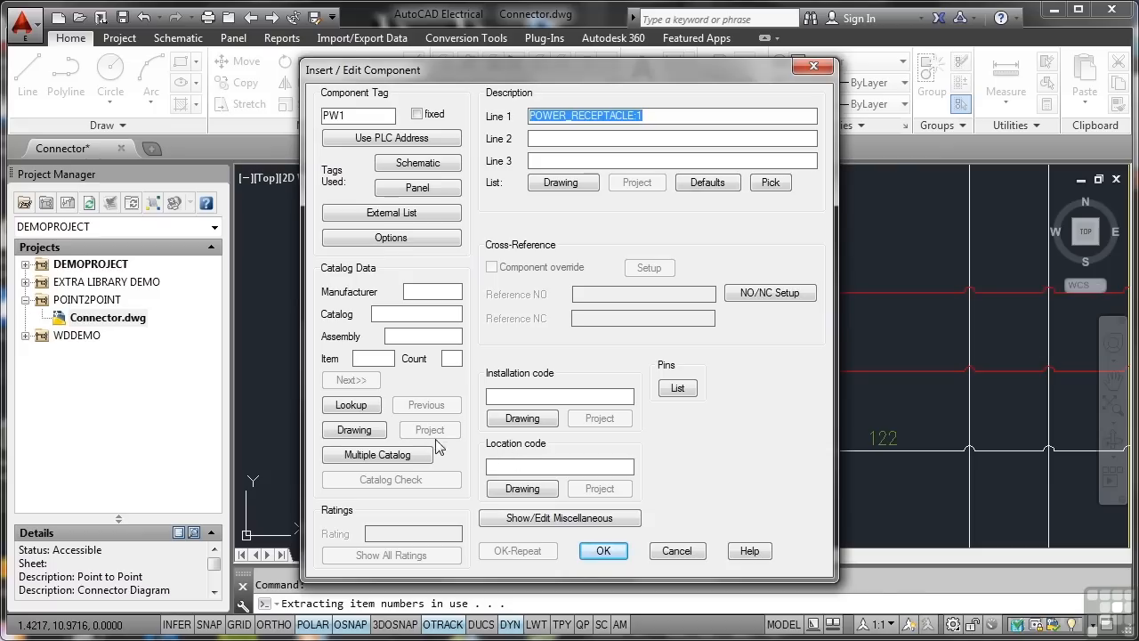
{"action": "left_click", "coordinate": [604, 551]}
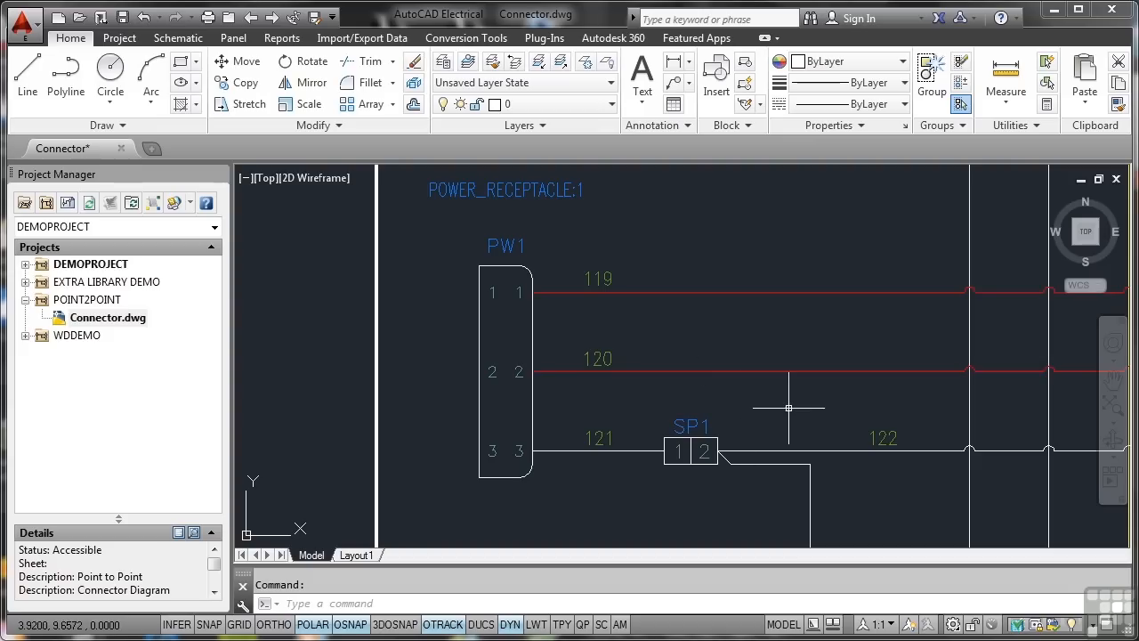
{"action": "scroll", "coordinate": [774, 367], "scroll_direction": "down", "scroll_amount": 4}
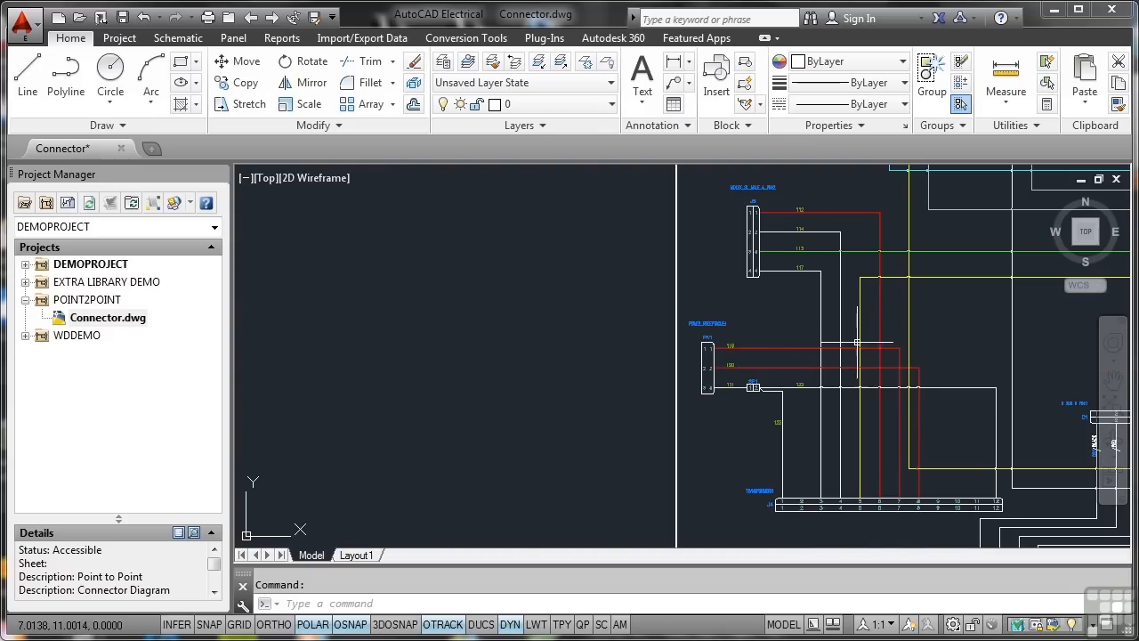
{"action": "scroll", "coordinate": [828, 347], "scroll_direction": "down", "scroll_amount": 3}
Zoom to extents, inspect connector D1's colour-named pins, and refit the whole schematic.
{"action": "double_click", "coordinate": [828, 347]}
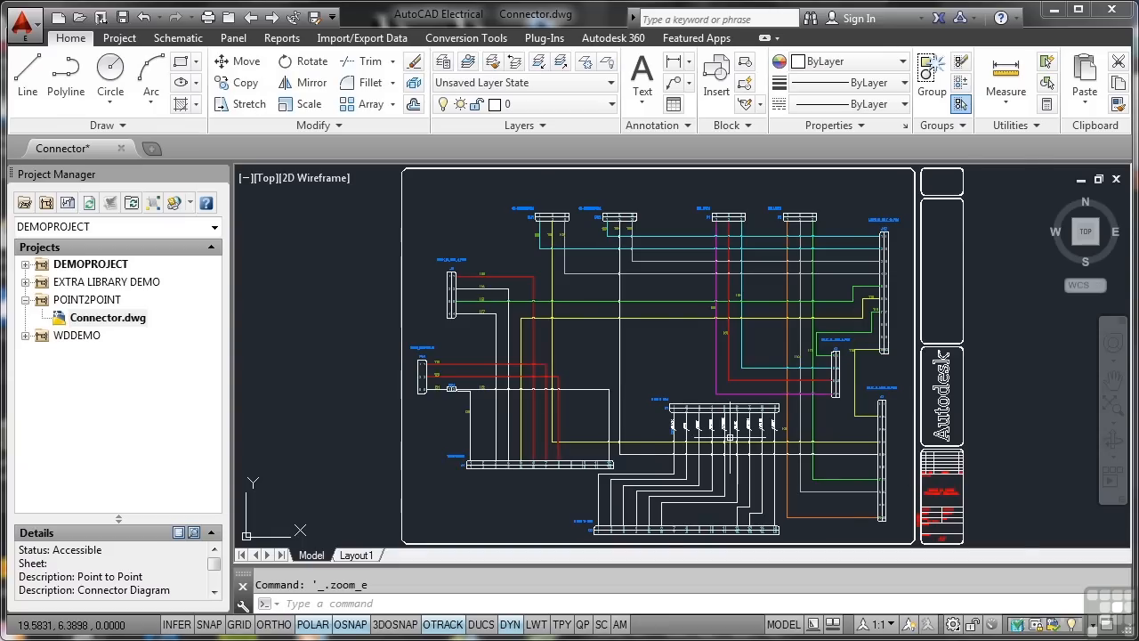
{"action": "scroll", "coordinate": [730, 437], "scroll_direction": "up", "scroll_amount": 3}
{"action": "scroll", "coordinate": [730, 438], "scroll_direction": "up", "scroll_amount": 3}
{"action": "scroll", "coordinate": [730, 438], "scroll_direction": "up", "scroll_amount": 2}
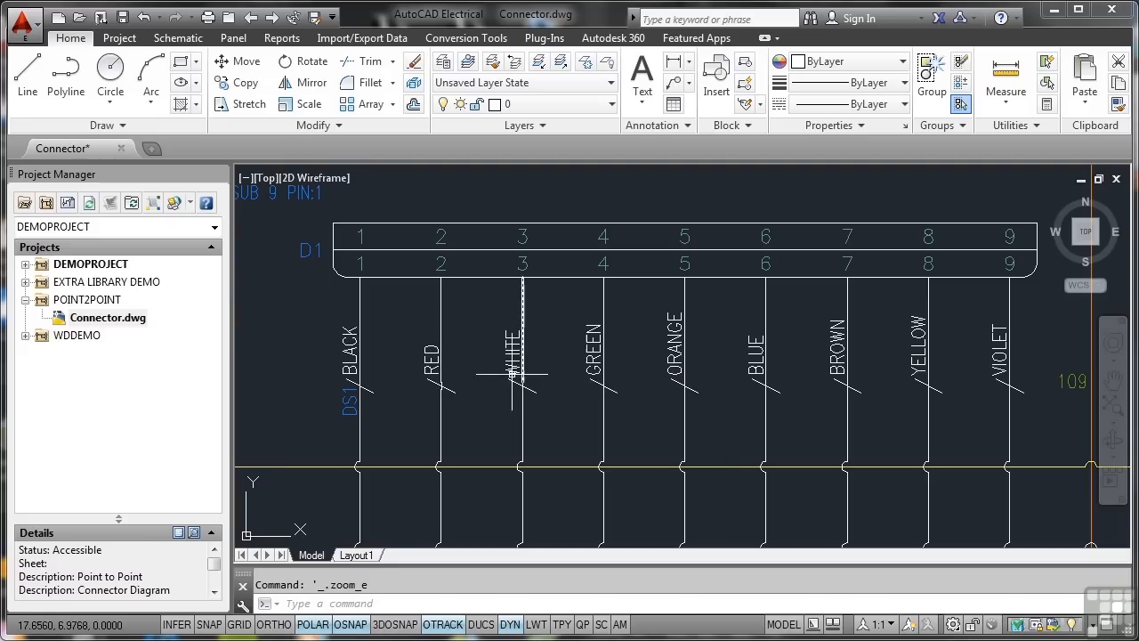
{"action": "scroll", "coordinate": [534, 372], "scroll_direction": "down", "scroll_amount": 3}
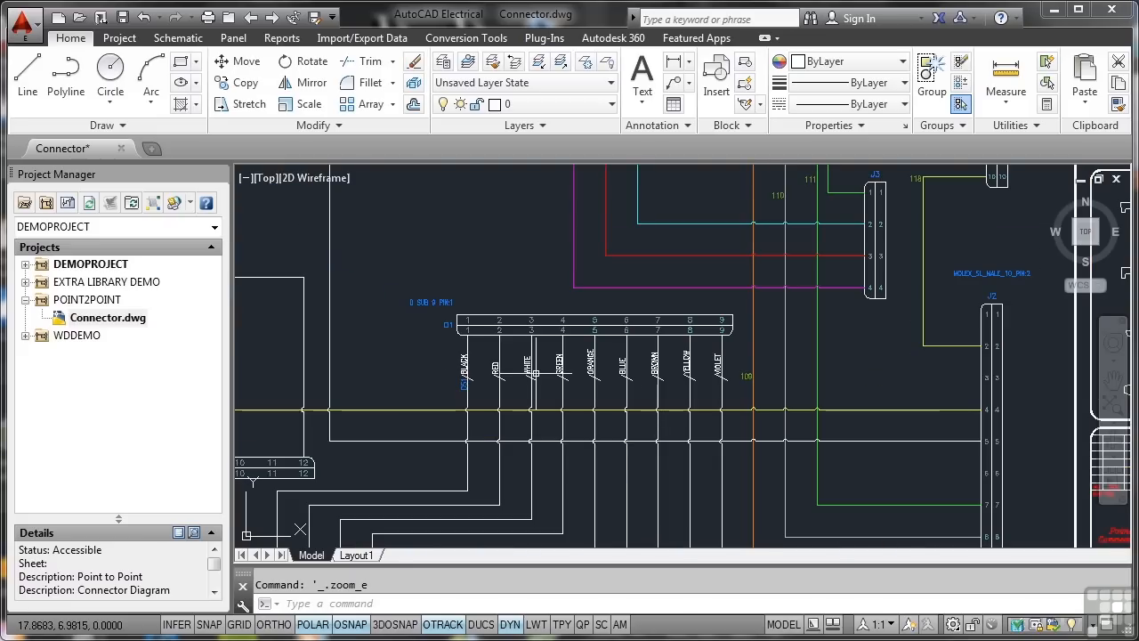
{"action": "double_click", "coordinate": [534, 372]}
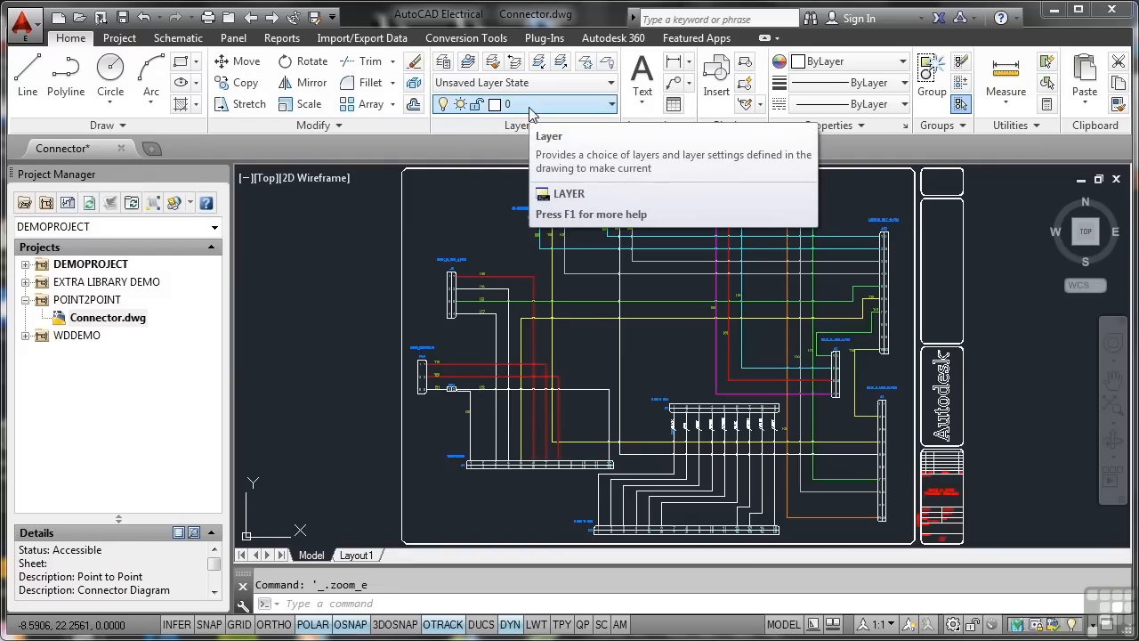
{"action": "left_click", "coordinate": [513, 275]}
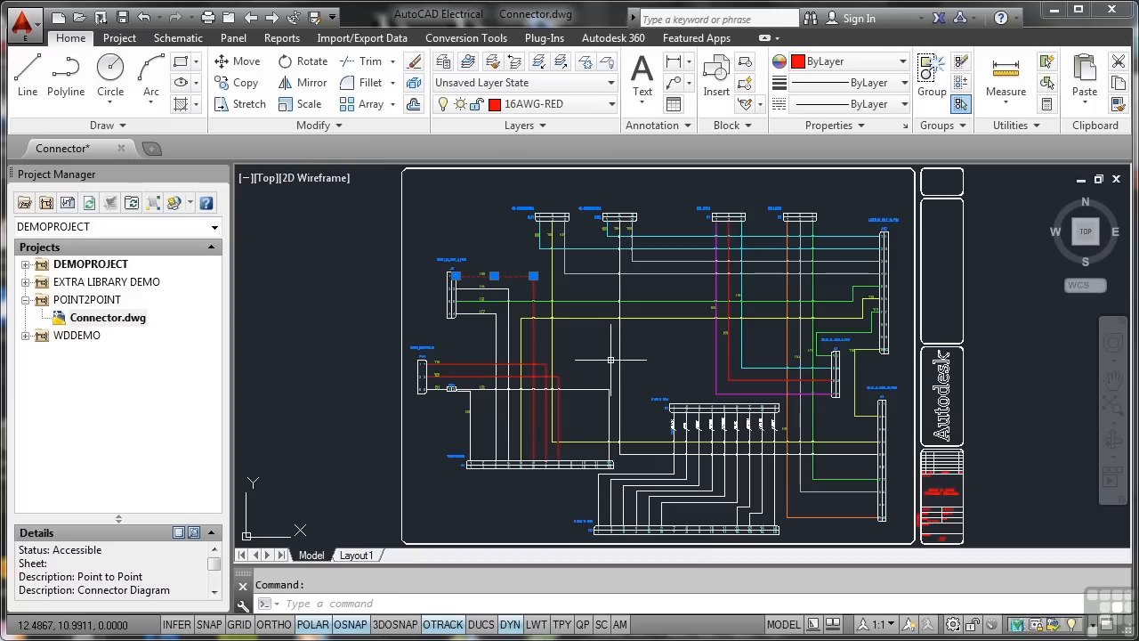
{"action": "key", "text": "Escape"}
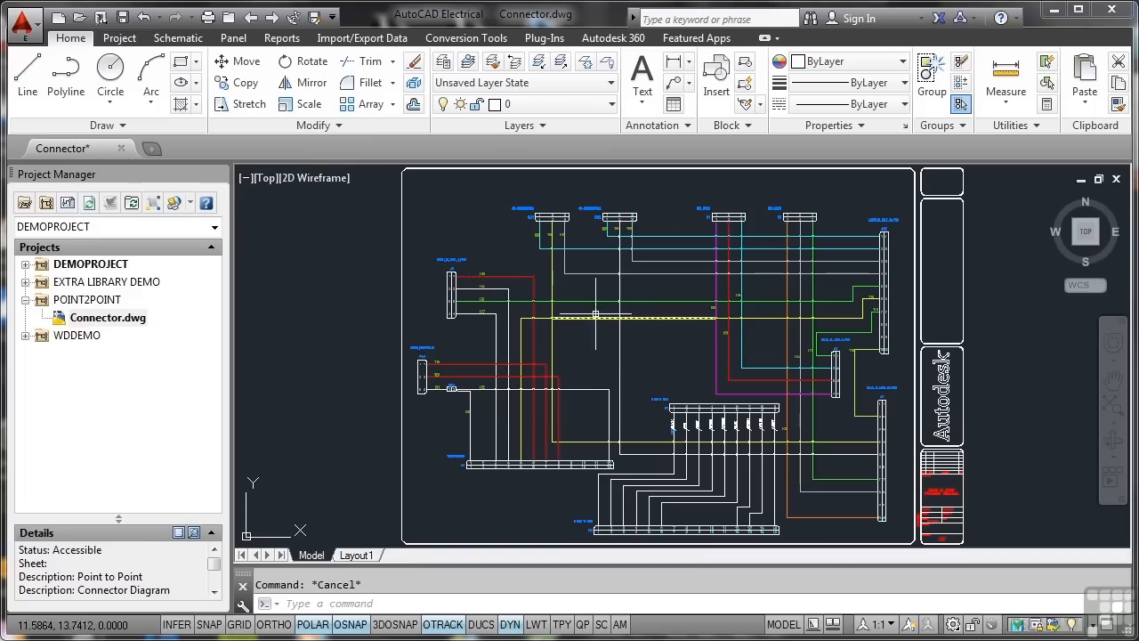
{"action": "left_click", "coordinate": [592, 301]}
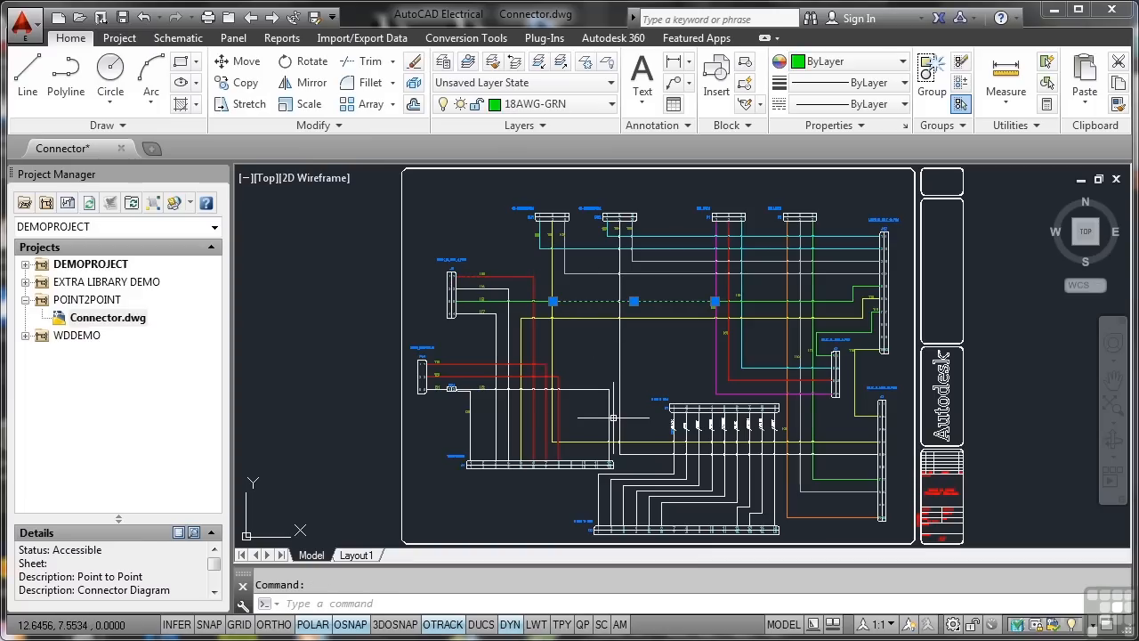
{"action": "key", "text": "Escape"}
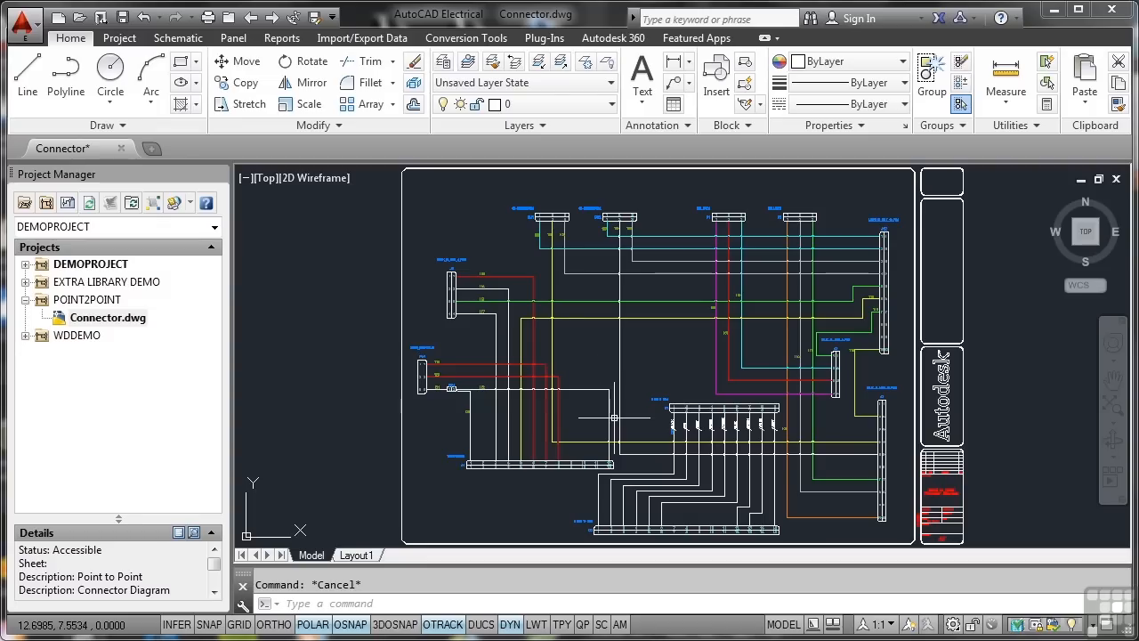
{"action": "left_click", "coordinate": [612, 104]}
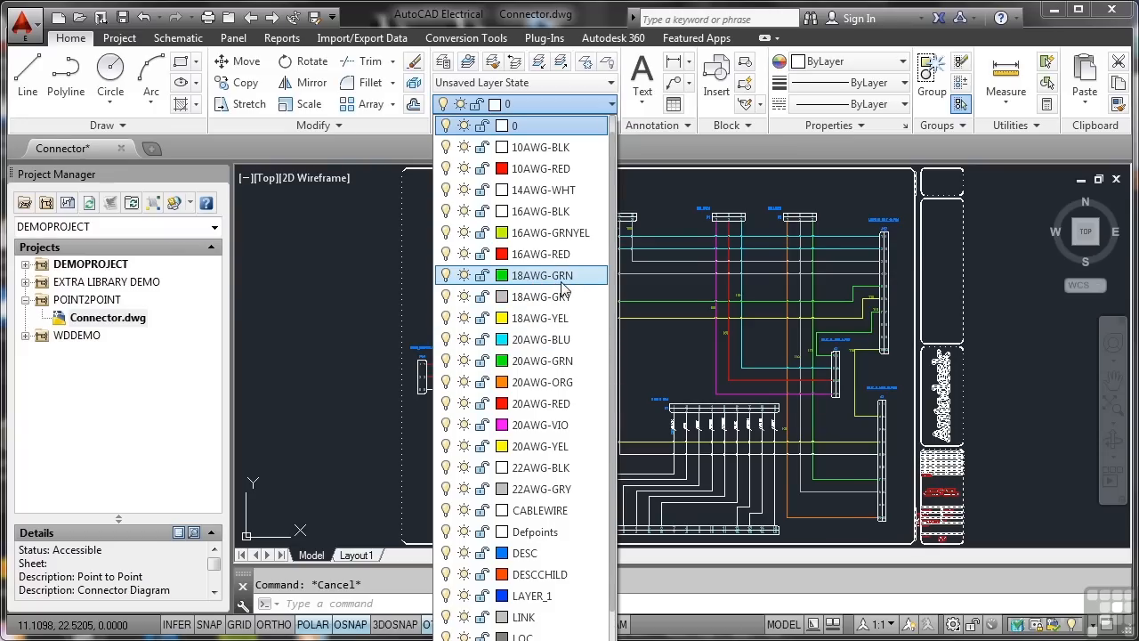
{"action": "key", "text": "Escape"}
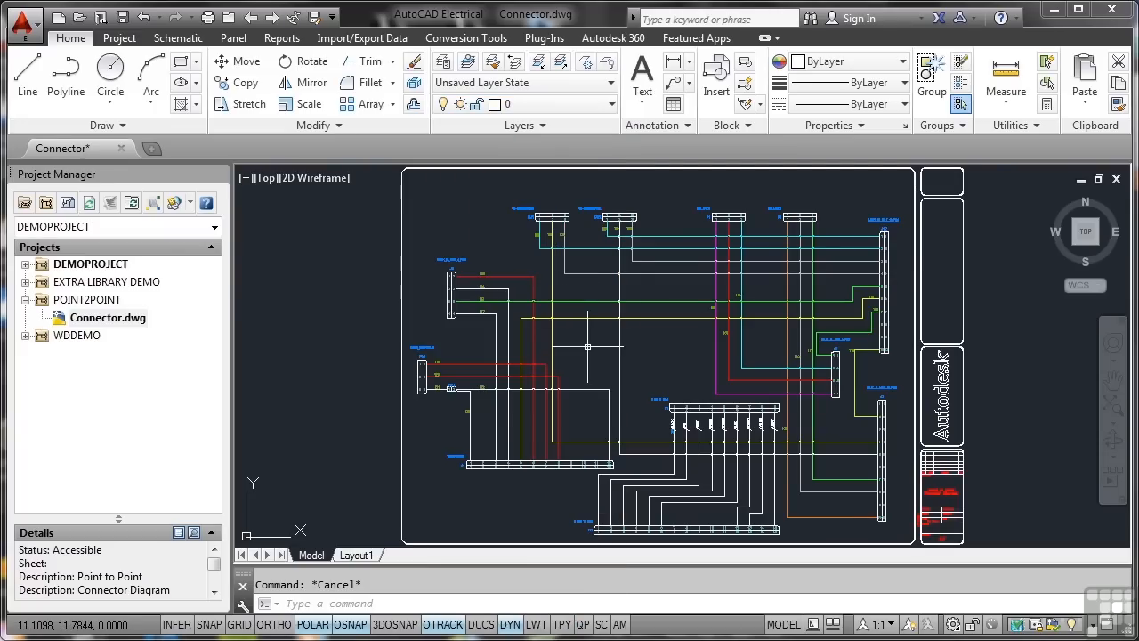